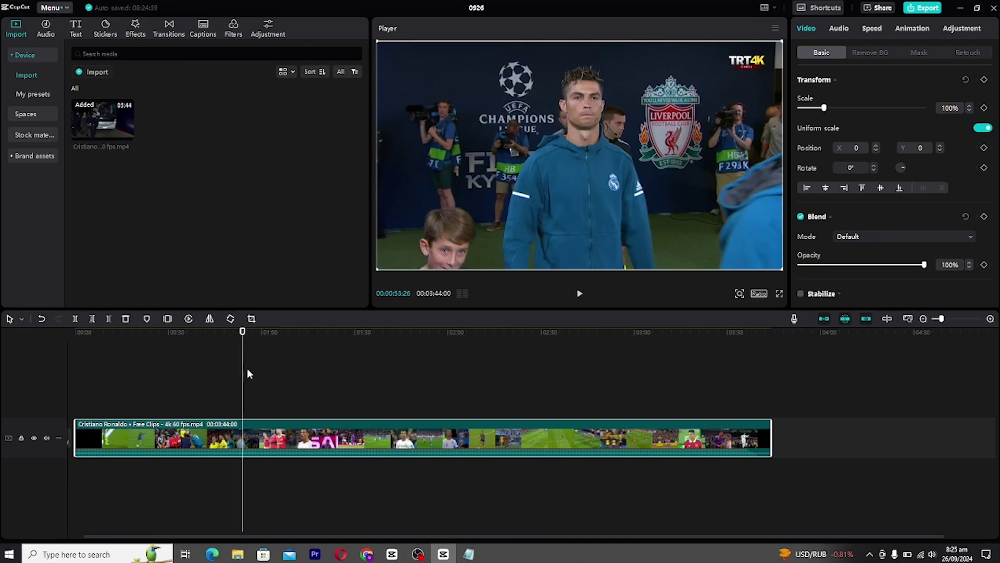
Step back frame by frame to the exact cut point of the tunnel walk-out
key(Left)
key(Left)
key(Left)
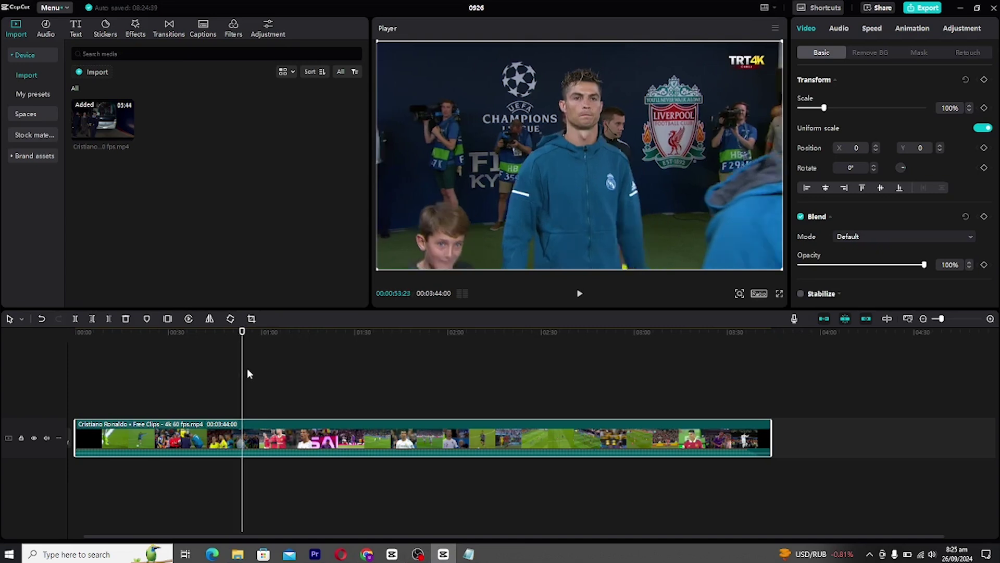
key(Left)
key(Left)
key(Left)
key(Left)
key(Left)
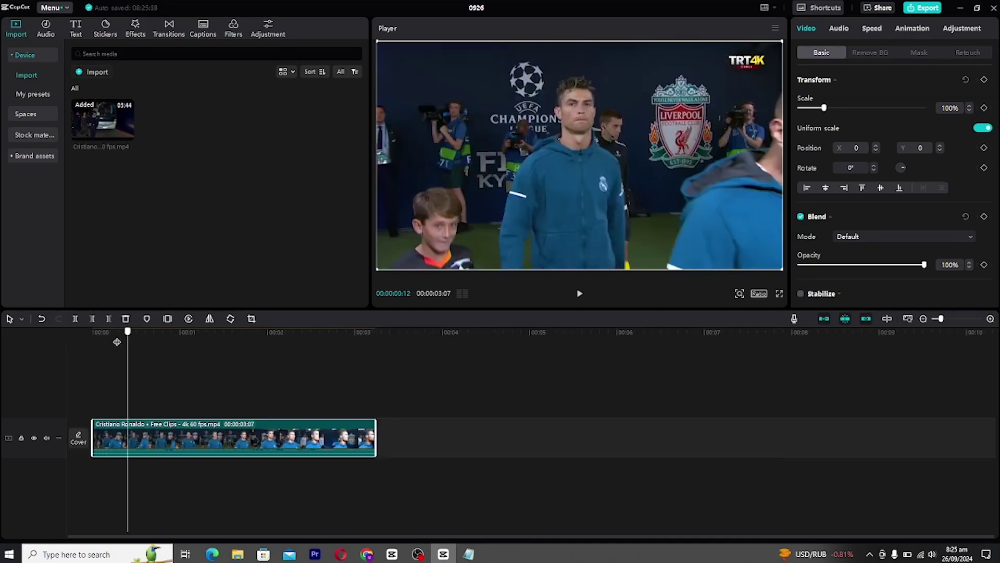
Mute the clip and slow it to 0.7x with Optical flow smooth slow-mo
drag(117, 341, 92, 341)
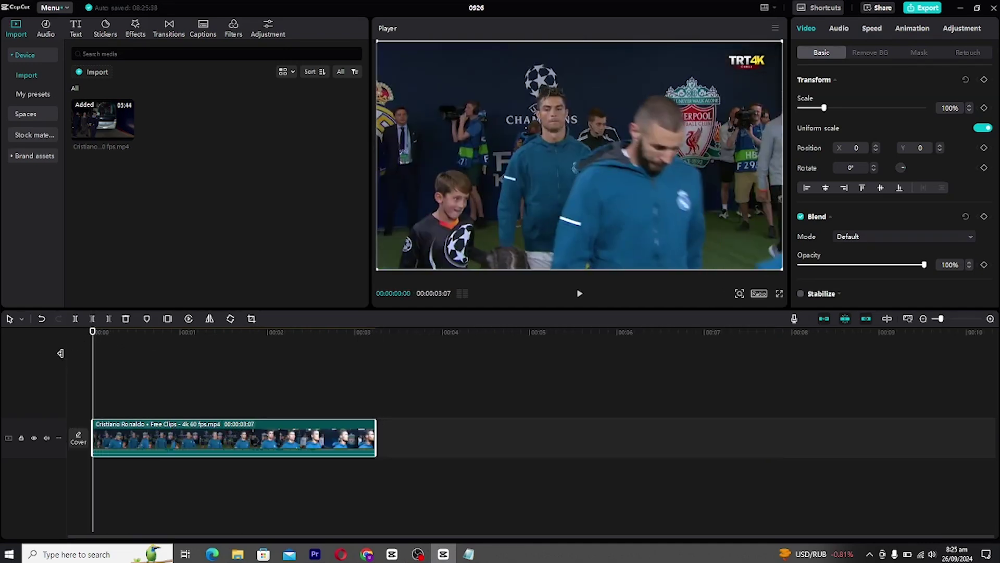
click(47, 438)
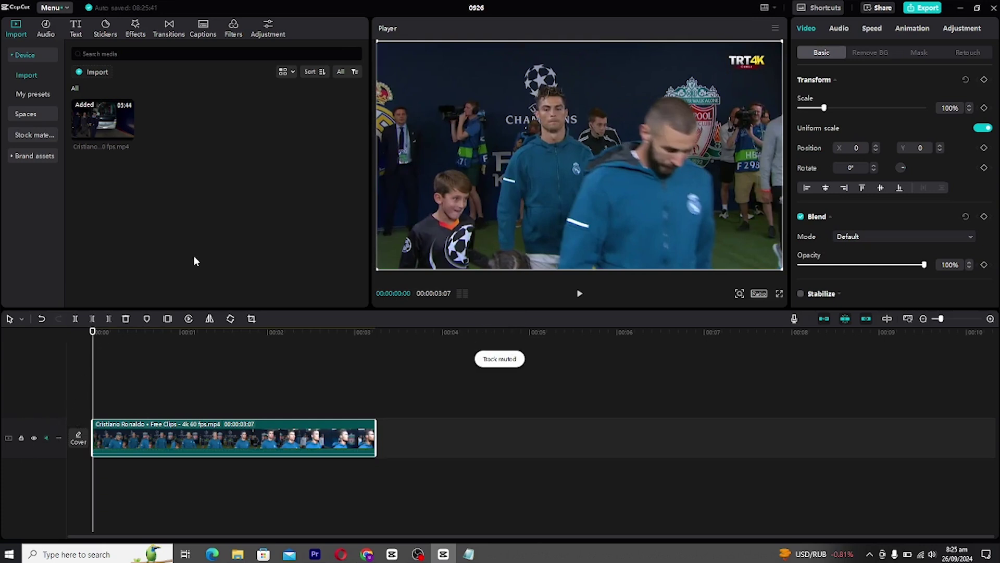
click(874, 29)
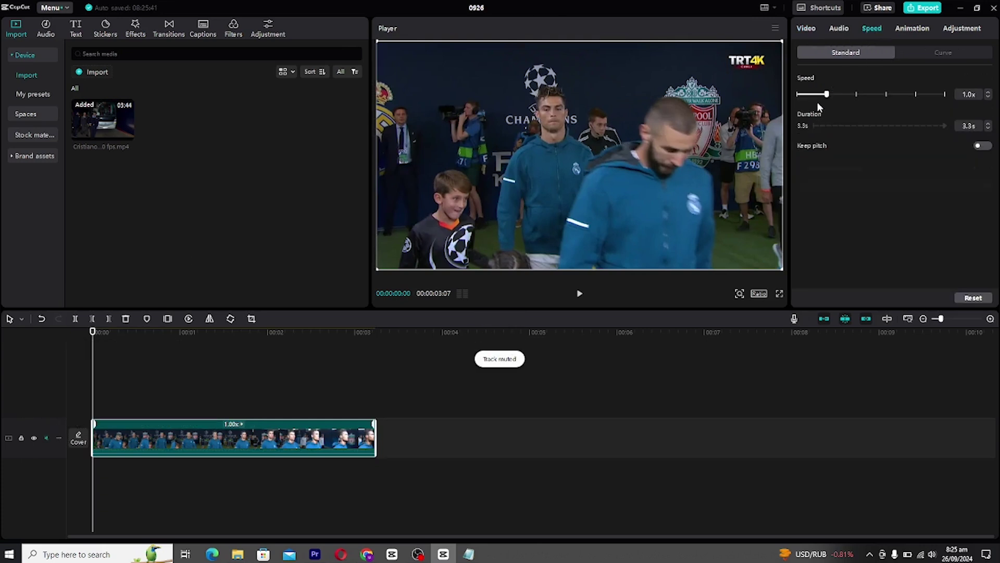
click(817, 94)
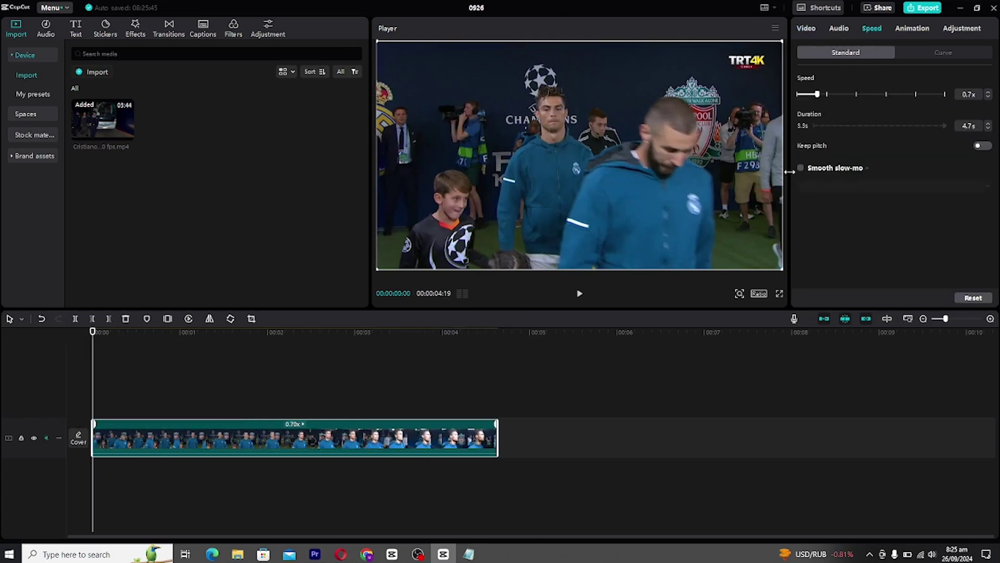
click(800, 169)
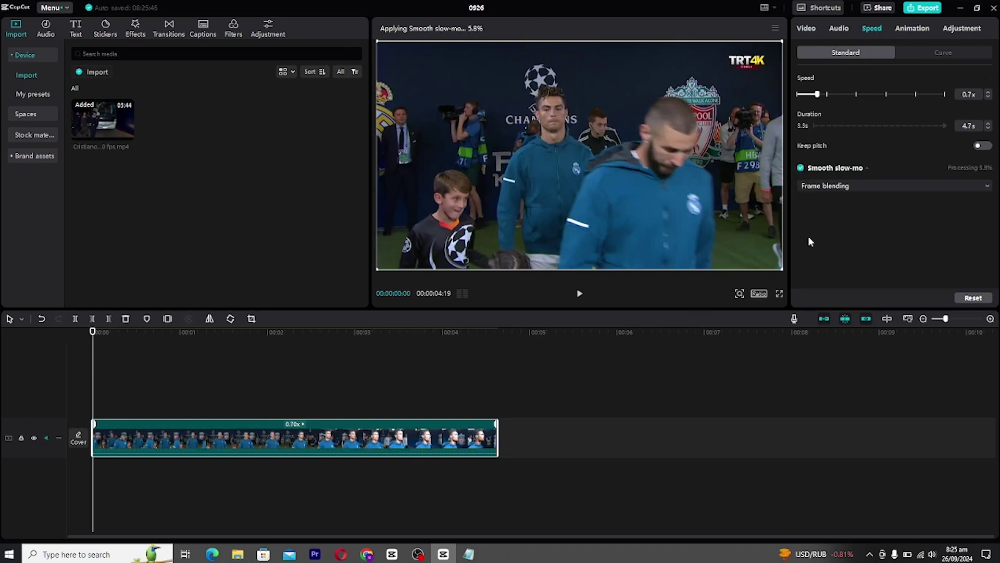
click(830, 186)
click(828, 225)
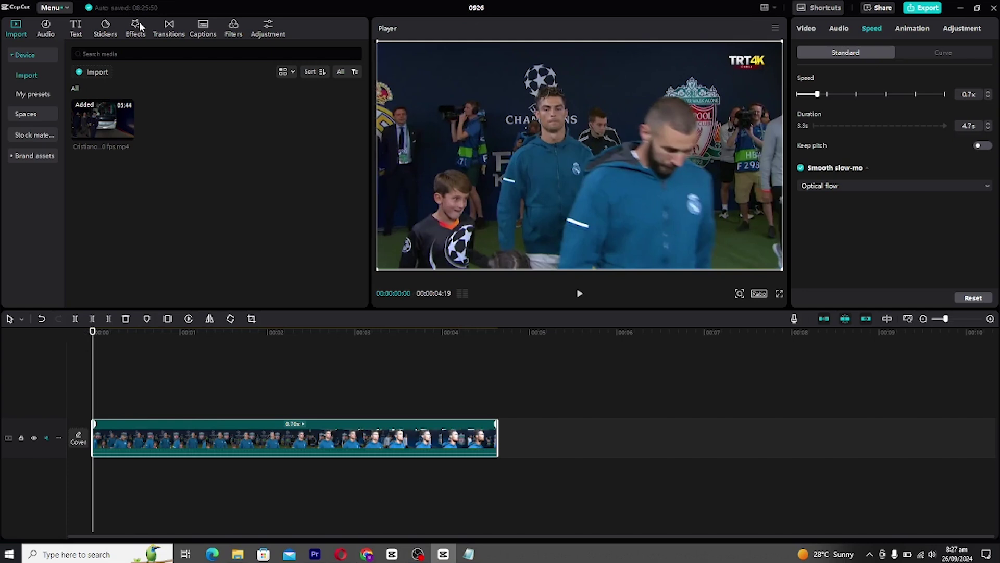
Add the Cartoon B&W Sketch effect and extend it to the clip's end
click(139, 23)
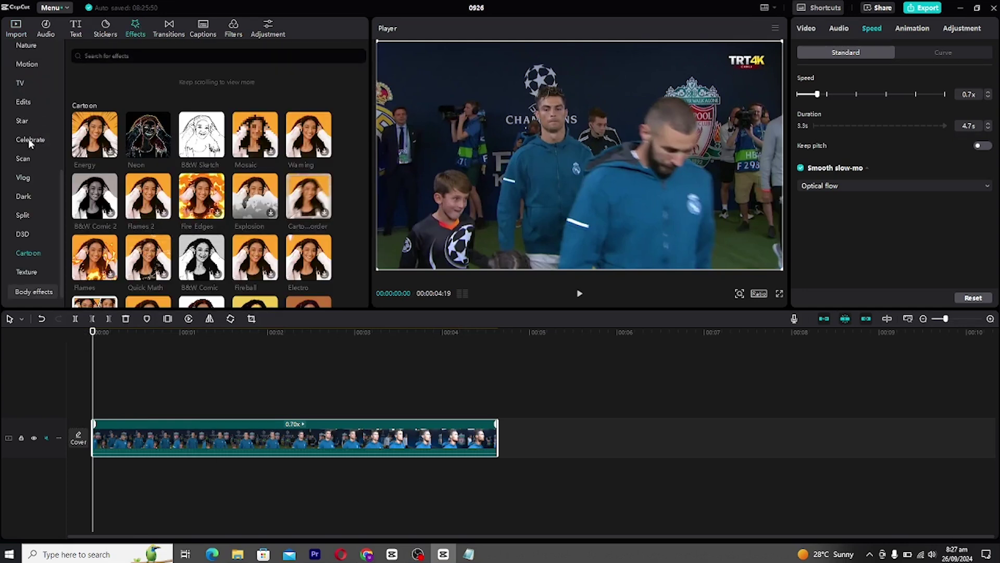
scroll(36, 152, up, 5)
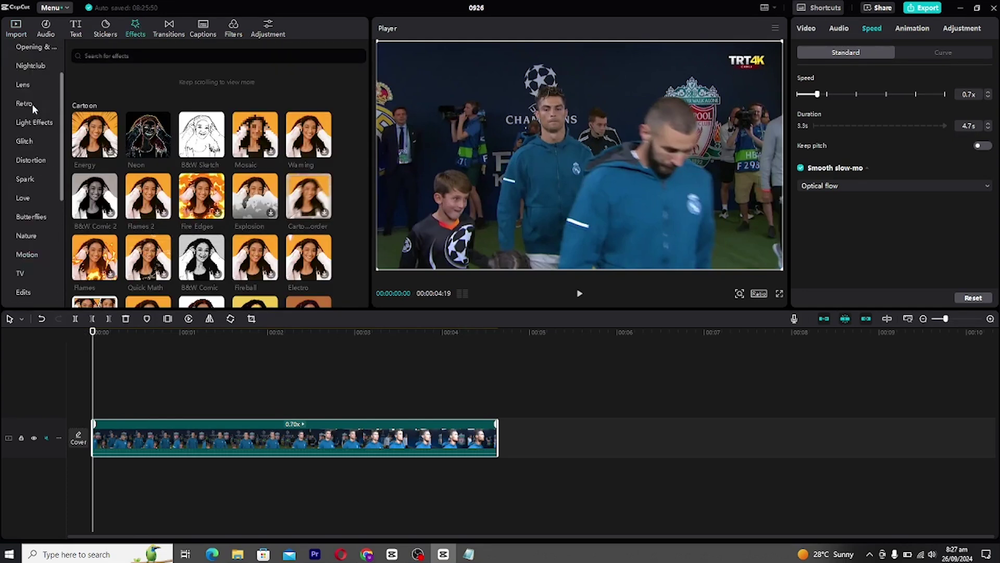
scroll(32, 104, down, 5)
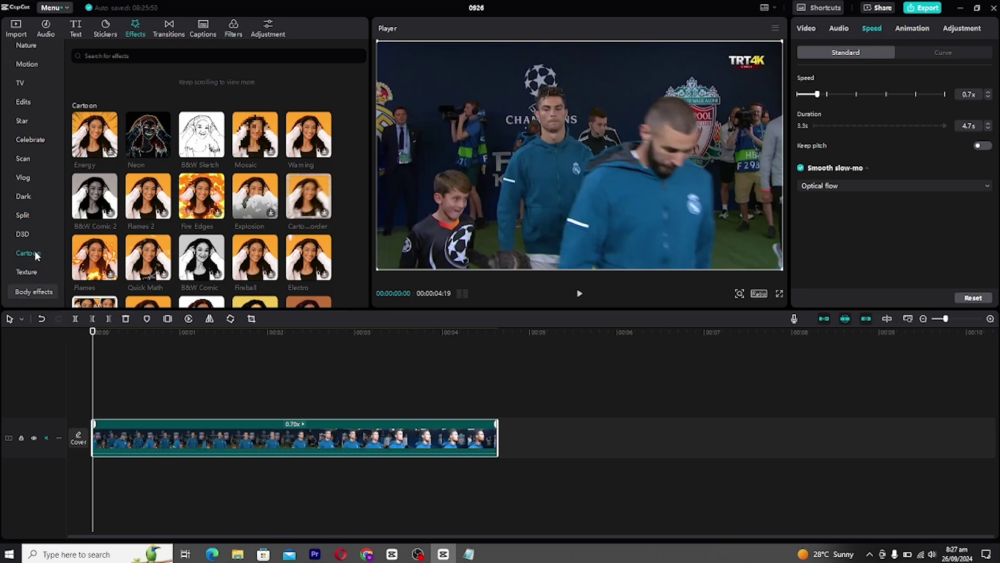
mouse_move(201, 134)
mouse_down()
mouse_move(83, 402)
mouse_move(92, 410)
mouse_up()
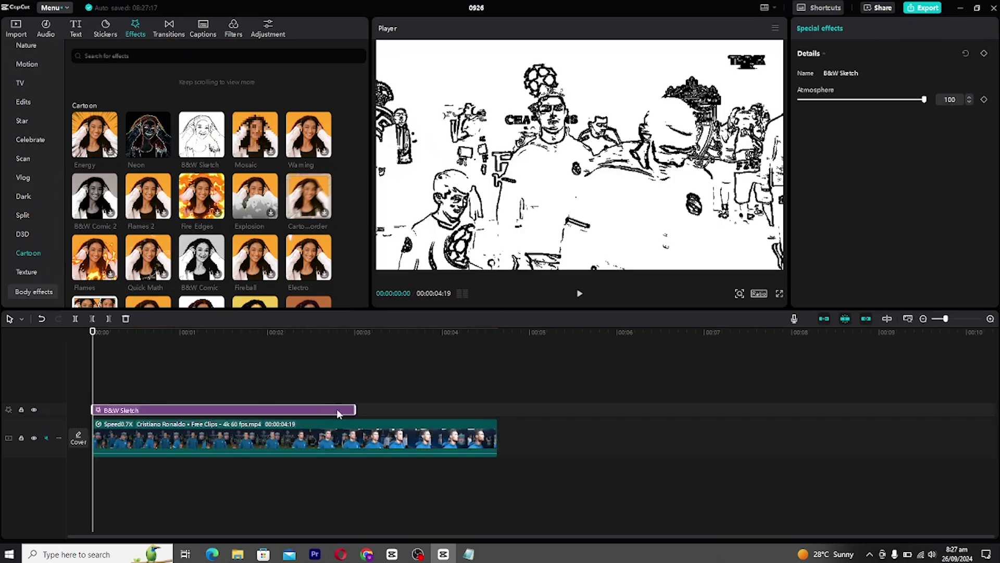
drag(356, 410, 498, 416)
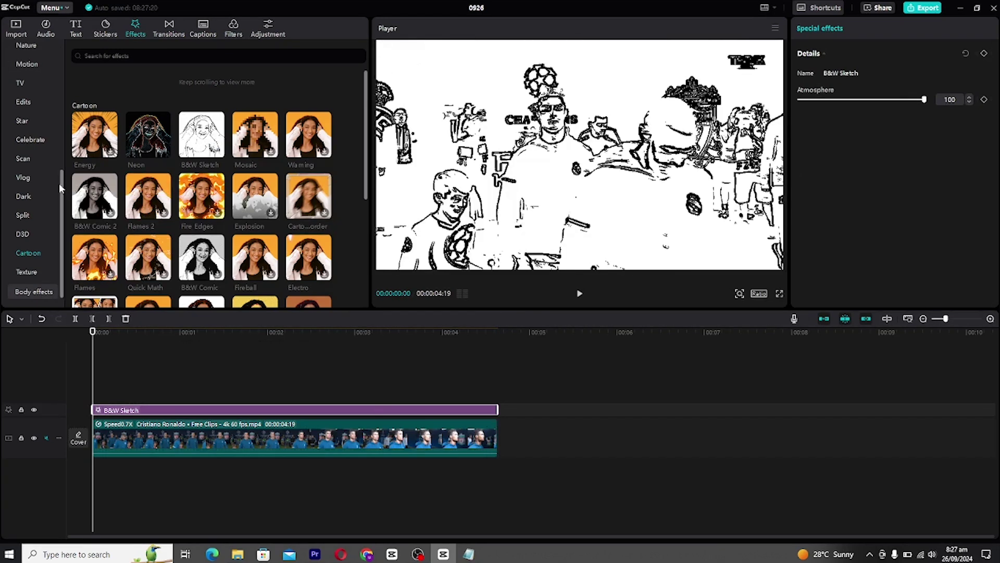
Add a Trending Blur effect spanning the whole clip with strength 38
scroll(47, 125, up, 5)
scroll(39, 113, down, 2)
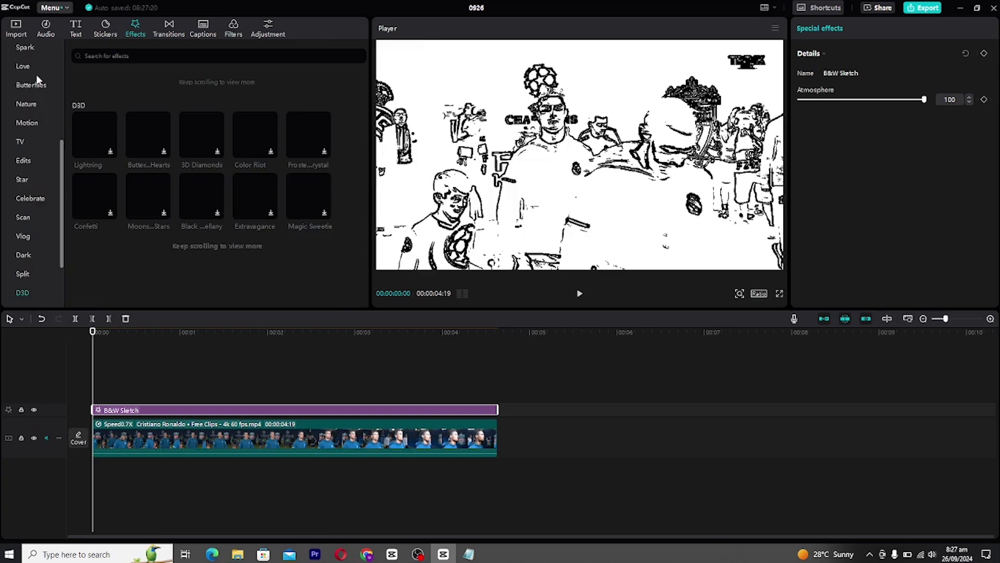
scroll(32, 113, up, 2)
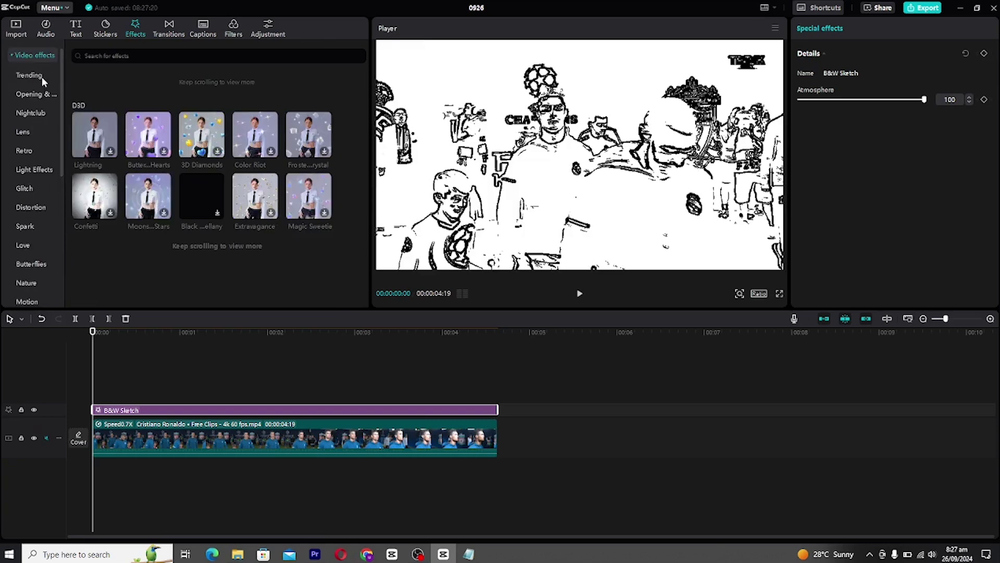
click(42, 77)
mouse_move(96, 113)
mouse_down()
mouse_move(91, 414)
mouse_move(91, 399)
mouse_up()
drag(351, 397, 497, 397)
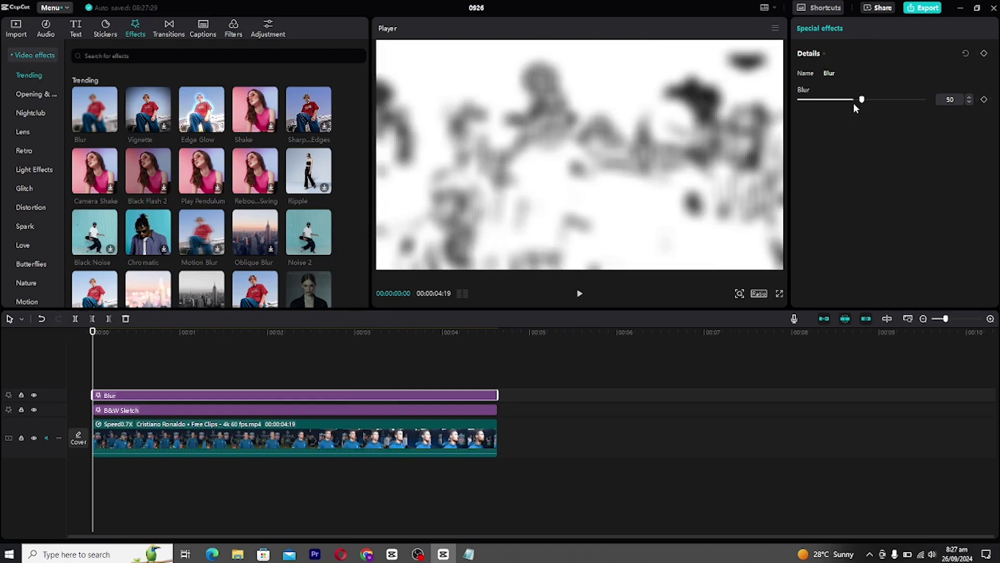
mouse_move(853, 102)
mouse_down()
mouse_move(836, 102)
mouse_move(846, 102)
mouse_up()
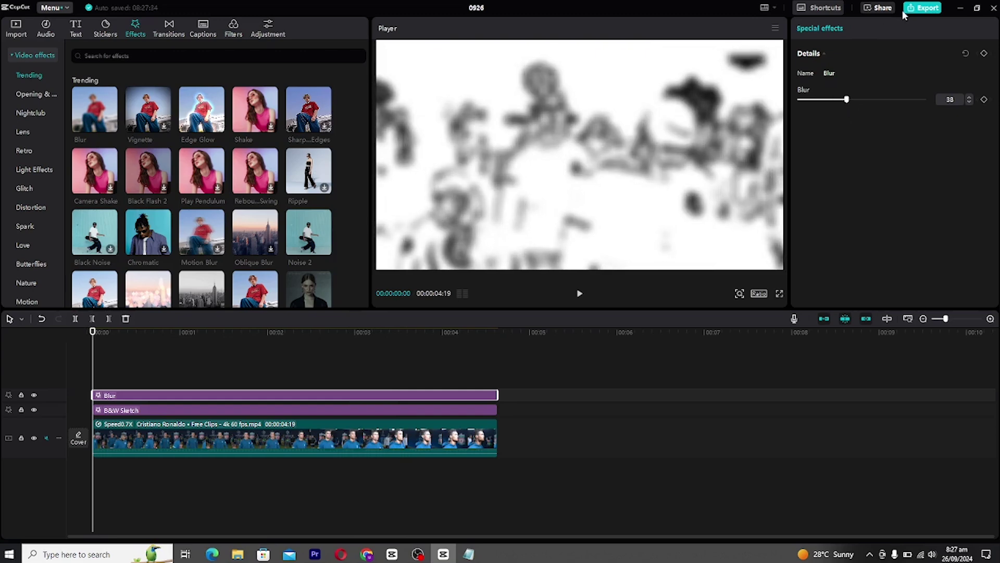
click(921, 8)
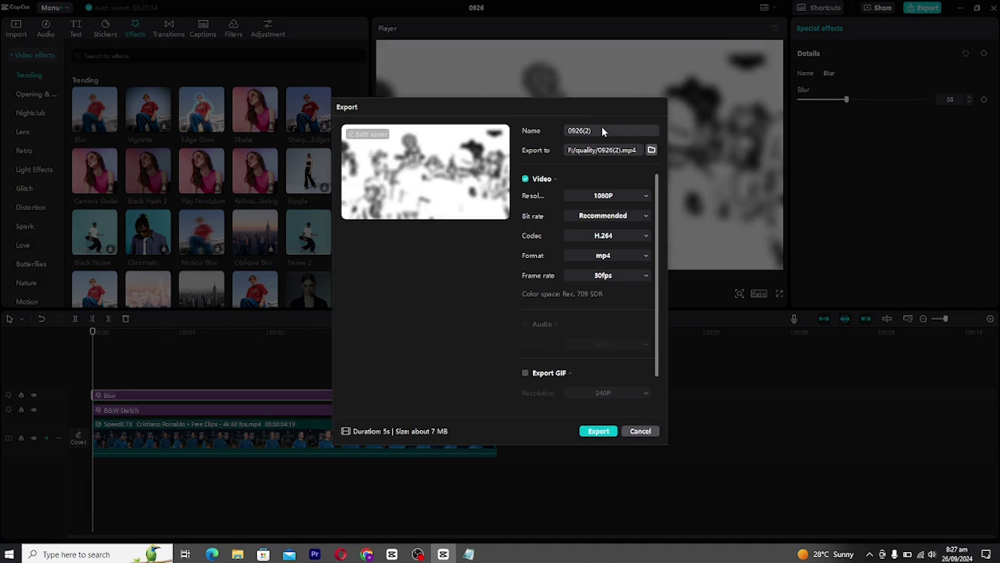
Export the sketch version named '1', then delete the B&W Sketch effect
click(603, 131)
text(1)
click(599, 431)
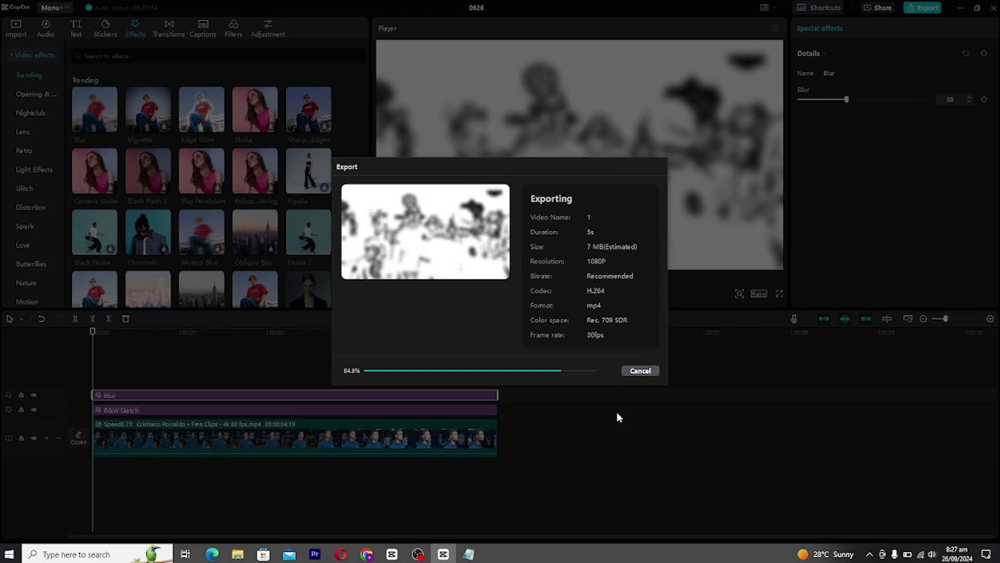
click(641, 426)
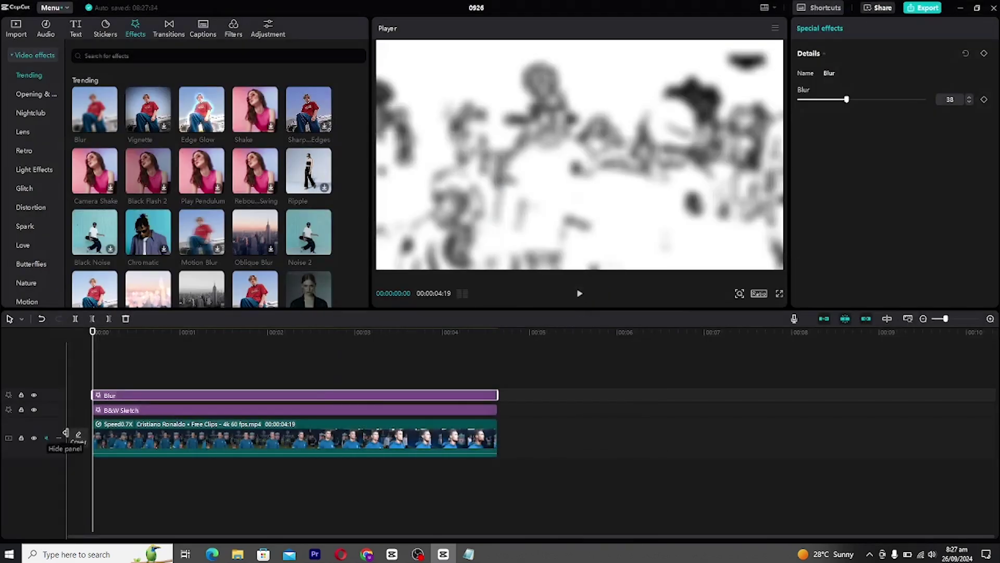
click(115, 410)
key(Delete)
Add the Cartoon Neon effect across the full clip and move Blur to start at 0
scroll(33, 255, down, 5)
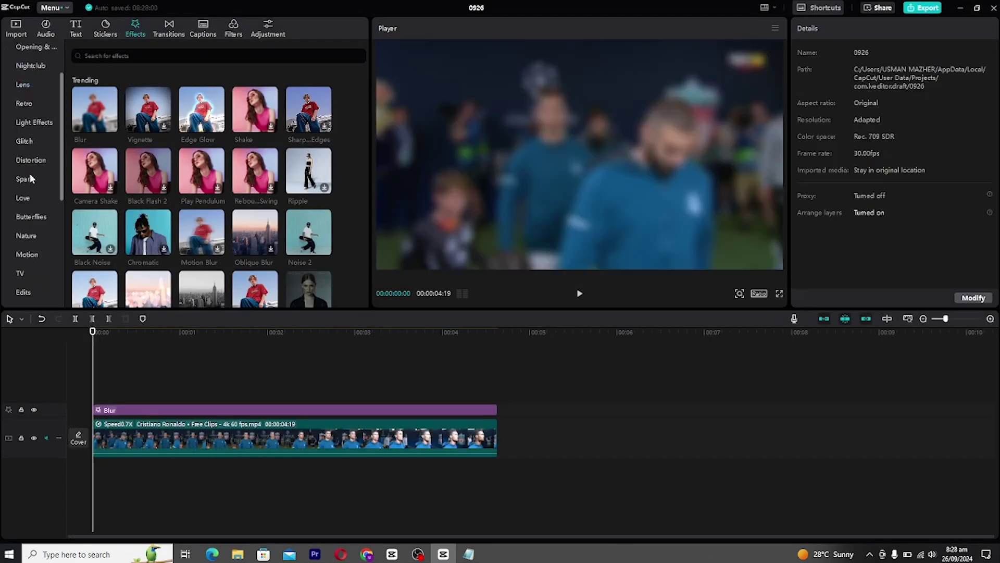
click(41, 271)
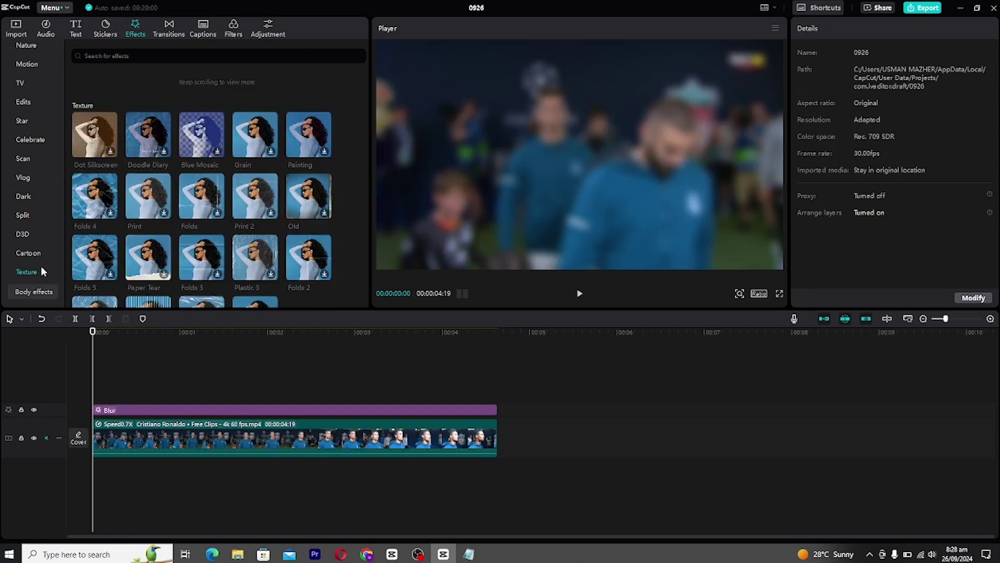
click(44, 253)
drag(150, 140, 89, 400)
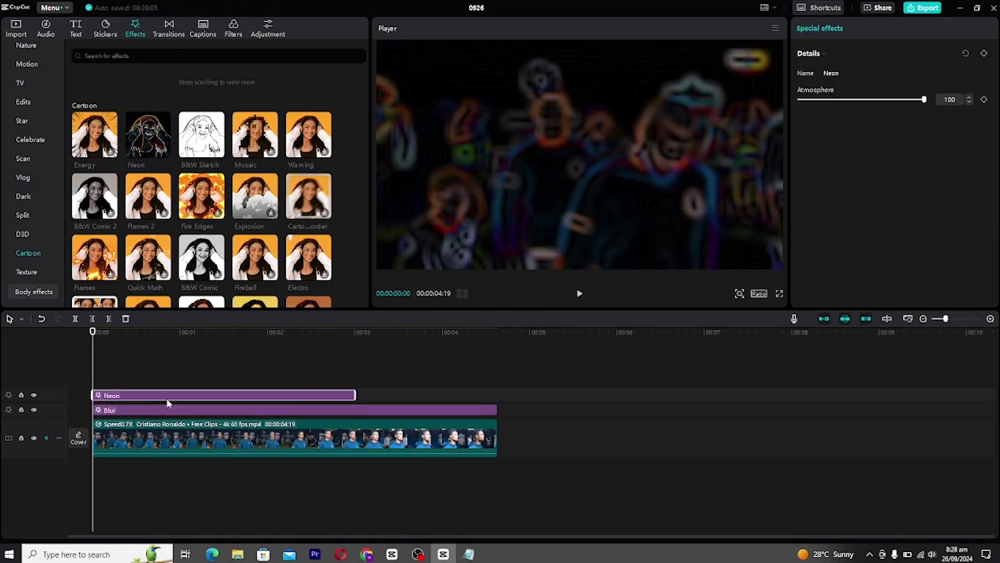
drag(354, 395, 458, 394)
drag(158, 396, 139, 396)
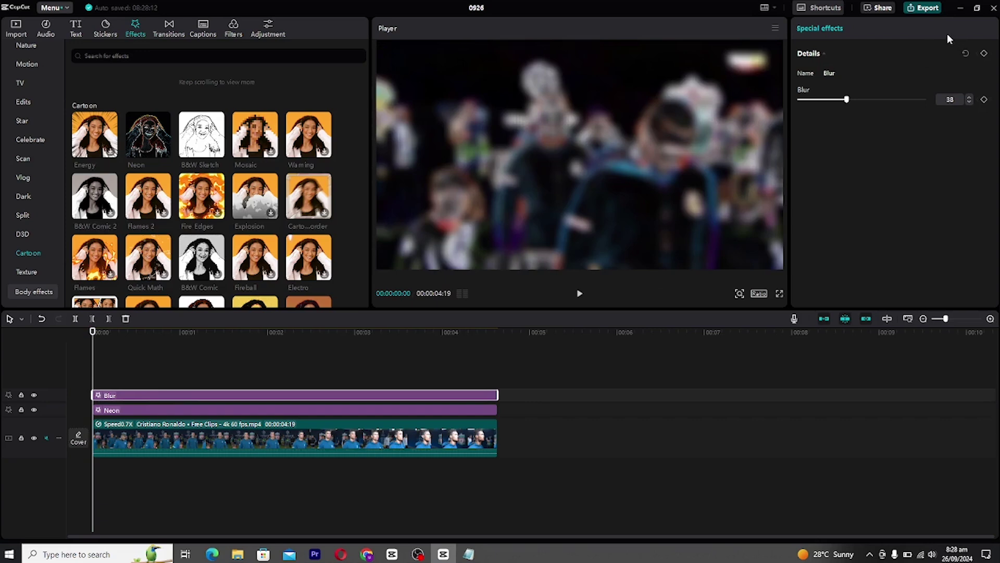
Export the neon-blur version under the file name '3'
key(ctrl+e)
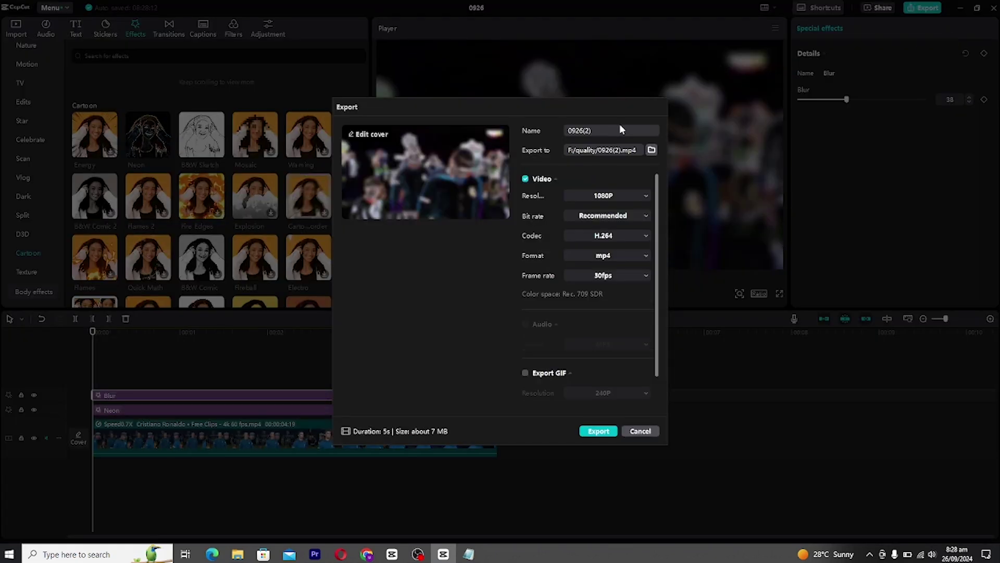
key(ctrl+a)
text(3)
key(Return)
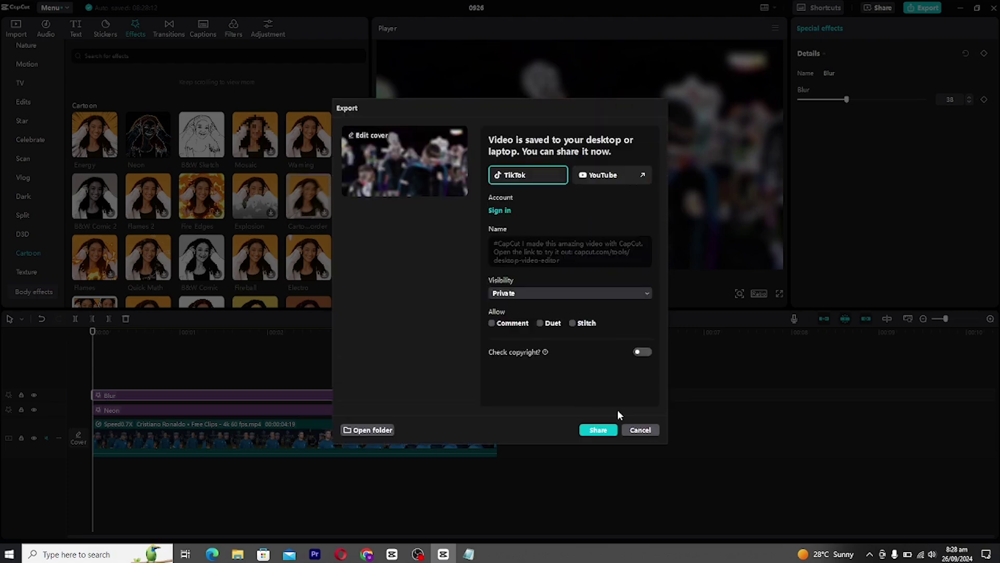
click(634, 435)
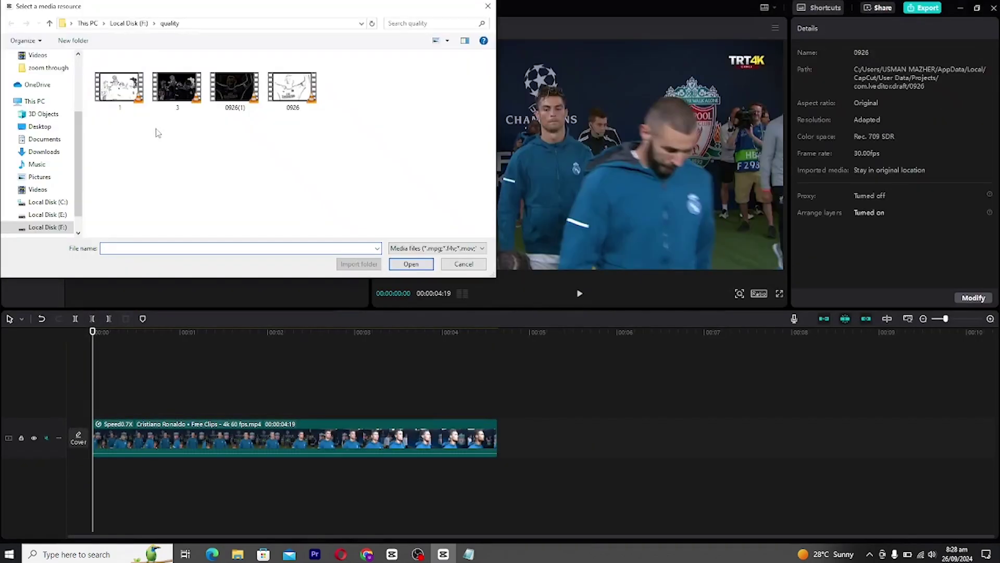
Import 1.mp4 and 3.mp4 and stack them above the football clip, 3.mp4 on top
drag(119, 138, 176, 99)
click(411, 264)
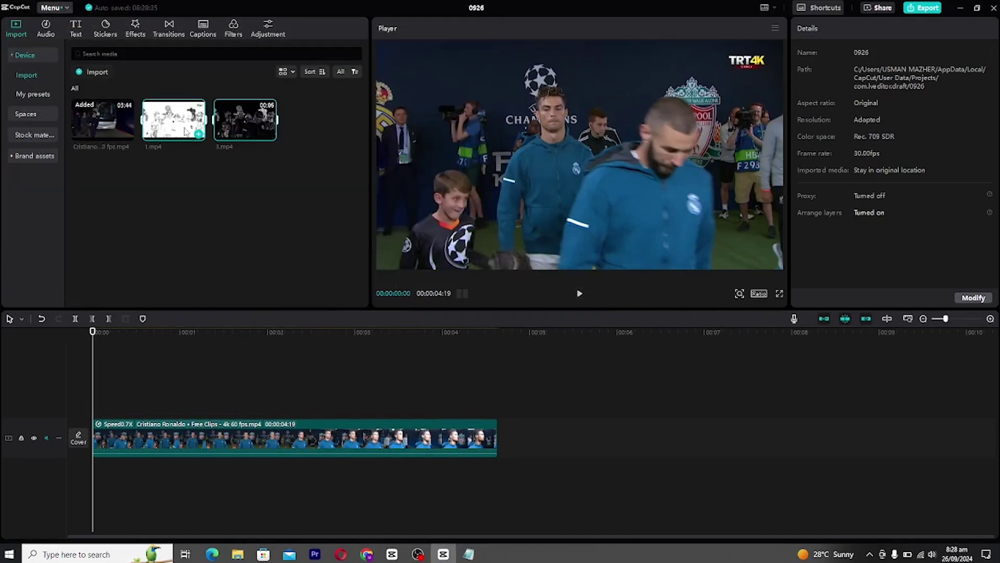
drag(180, 138, 95, 399)
click(268, 357)
drag(514, 399, 95, 371)
drag(173, 336, 72, 373)
Set the 1.mp4 sketch layer to Color burn blend at 31% opacity
click(113, 418)
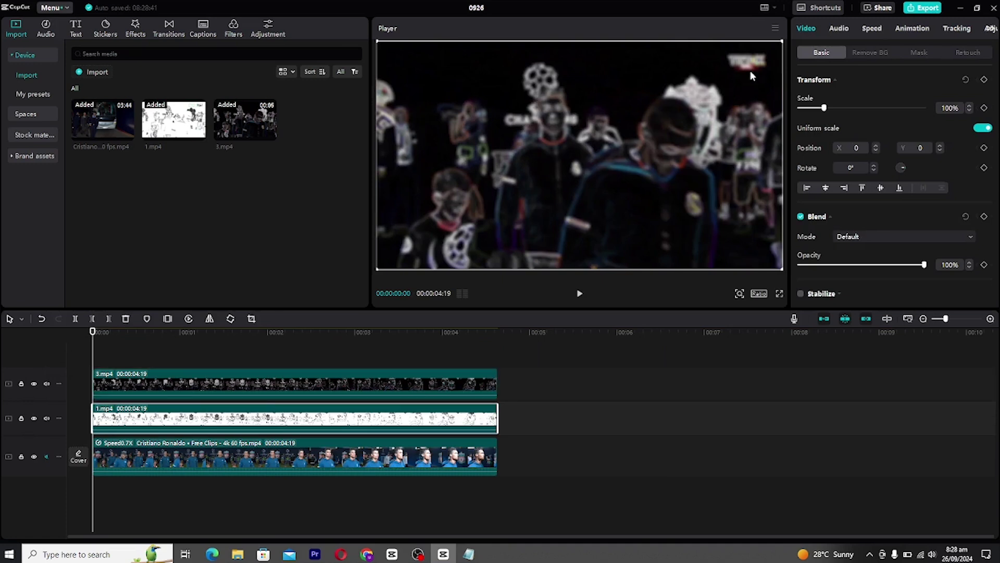
click(830, 217)
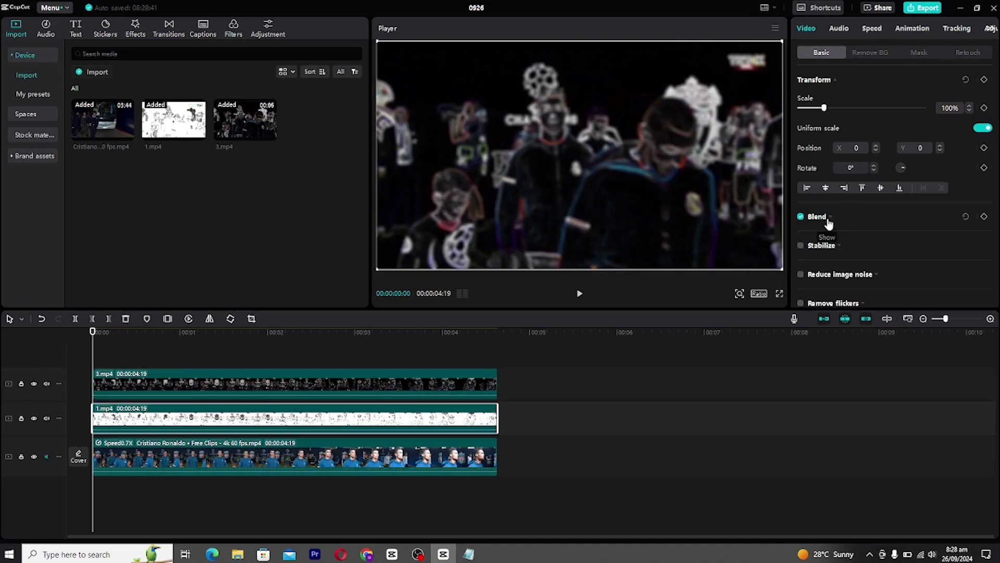
scroll(826, 178, down, 3)
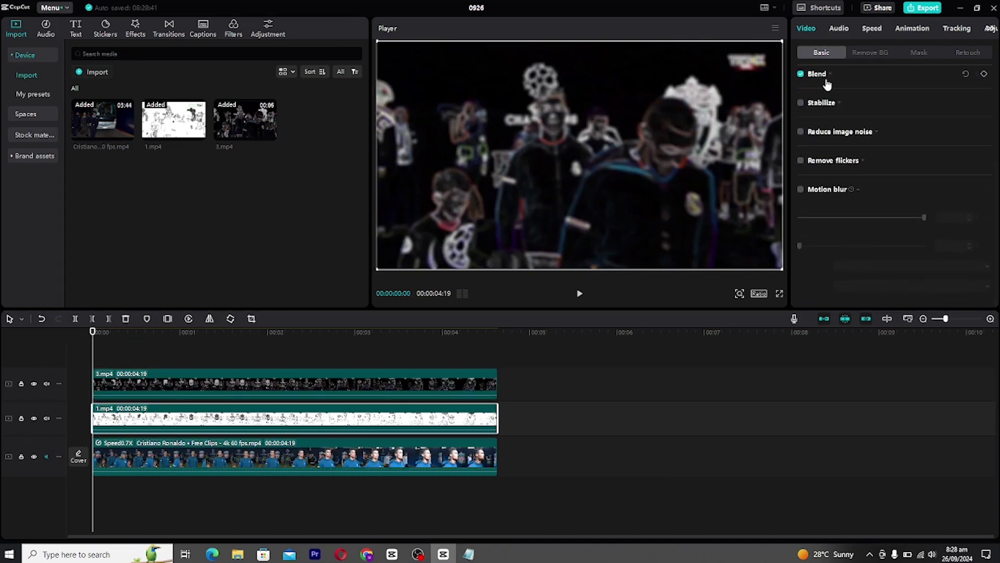
click(827, 74)
click(843, 97)
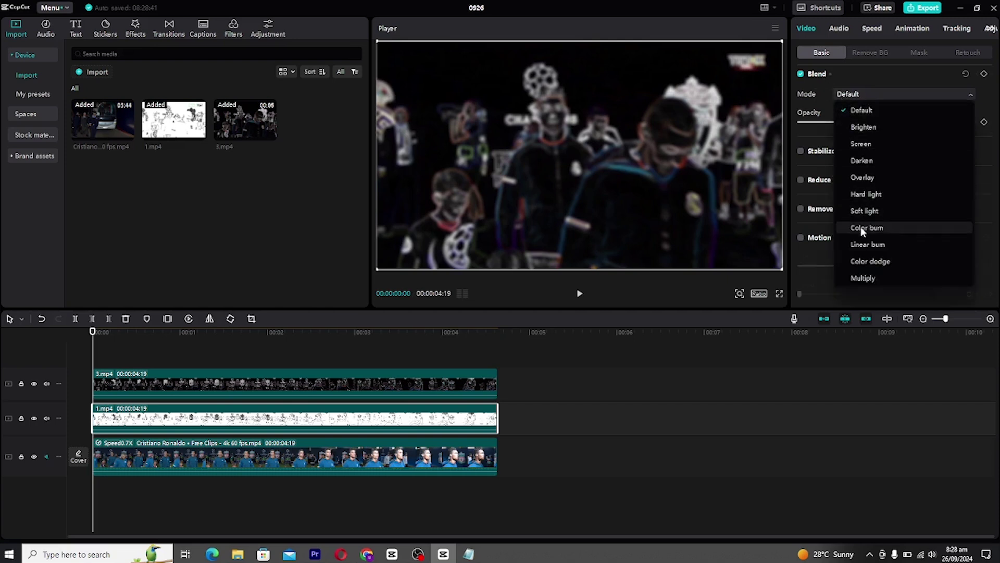
click(860, 226)
drag(924, 122, 839, 125)
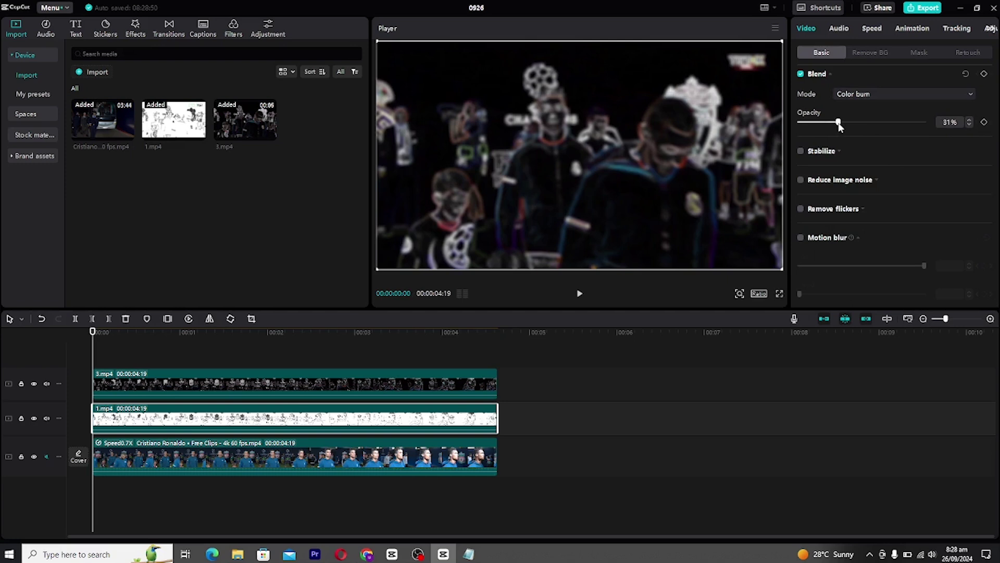
Set the 3.mp4 neon layer to Color dodge blend at 61% opacity
click(730, 192)
click(861, 95)
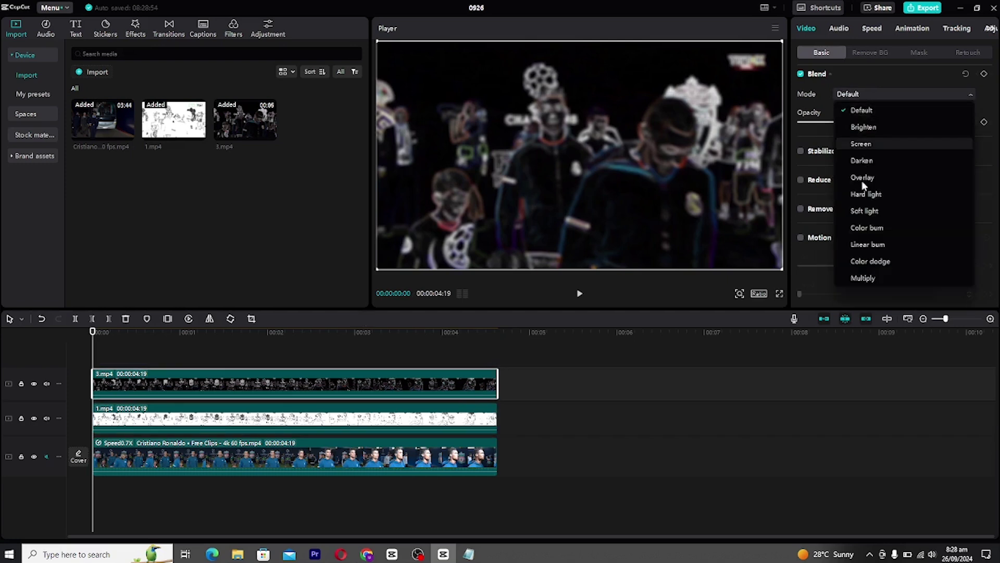
click(865, 261)
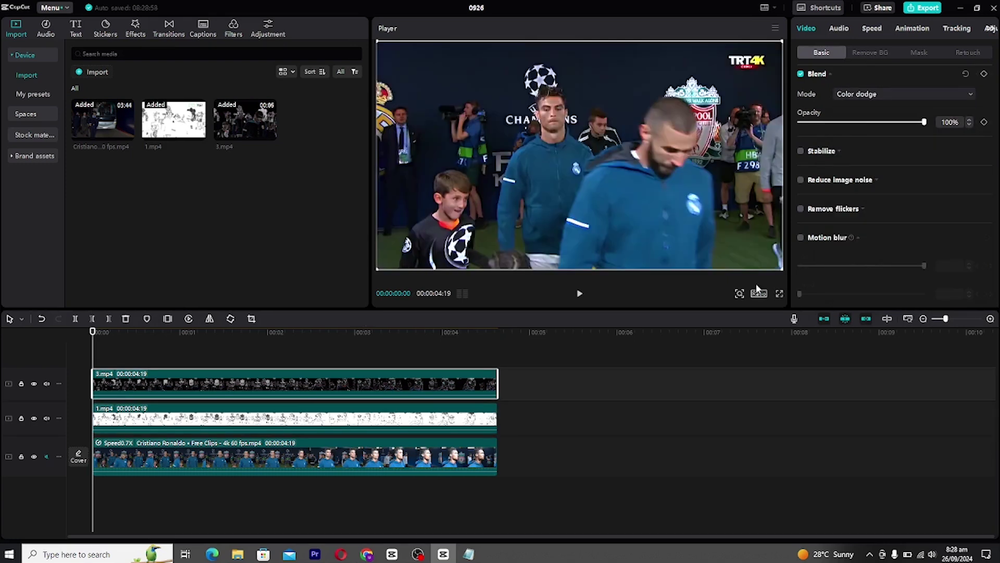
drag(924, 122, 892, 125)
Add a Custom adjustment layer and stretch it across the full clip
click(99, 338)
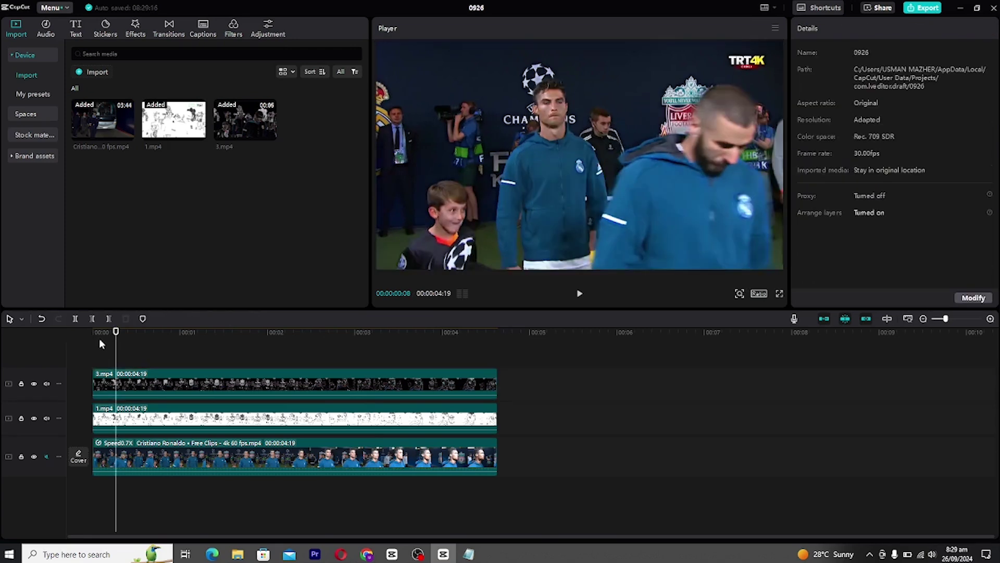
click(265, 28)
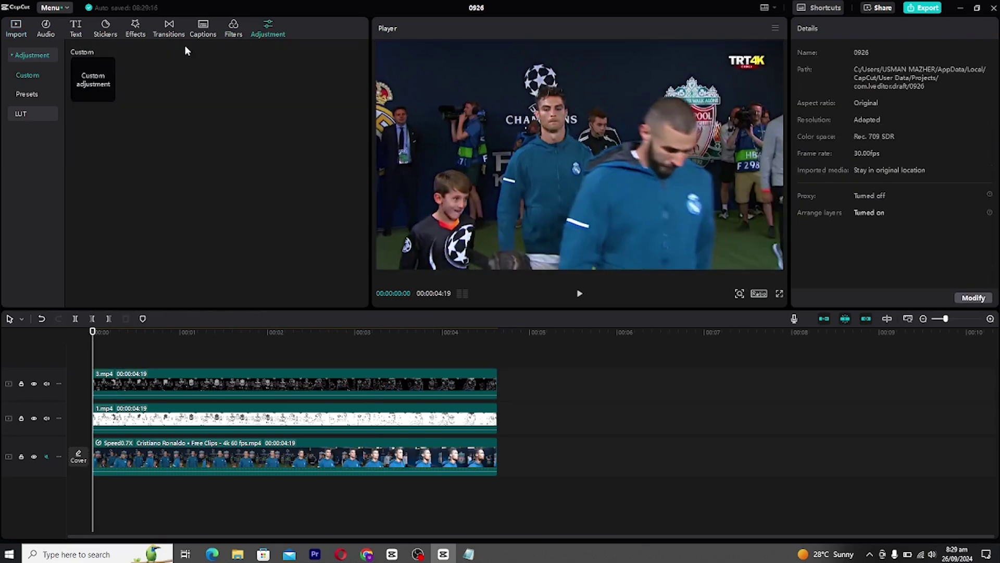
drag(112, 73, 87, 363)
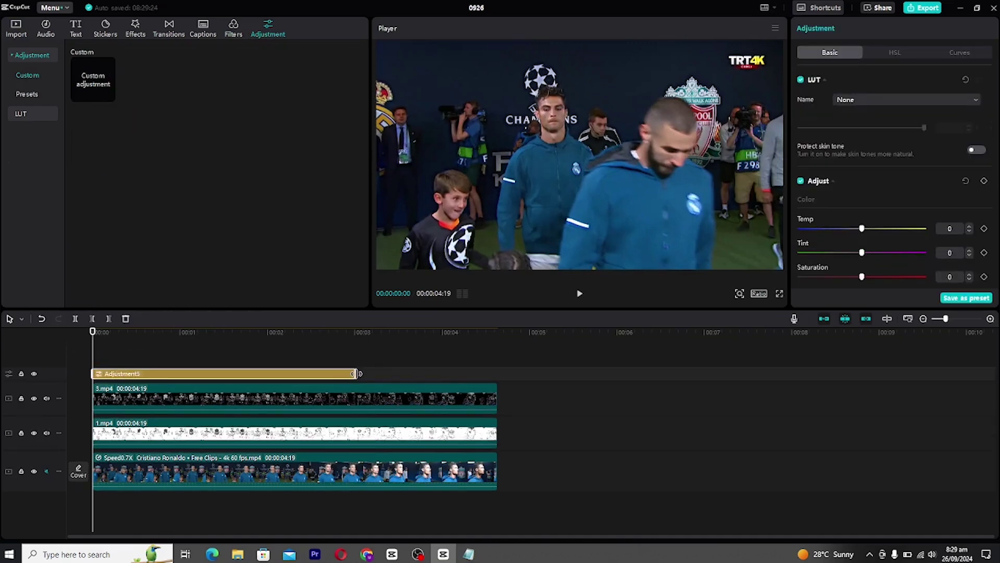
drag(356, 374, 497, 384)
Set exposure 7, contrast 15, highlight -20, shadow 5, sharpen 44, clarity 27, vignette 21
click(215, 332)
scroll(886, 183, down, 5)
drag(862, 107, 878, 135)
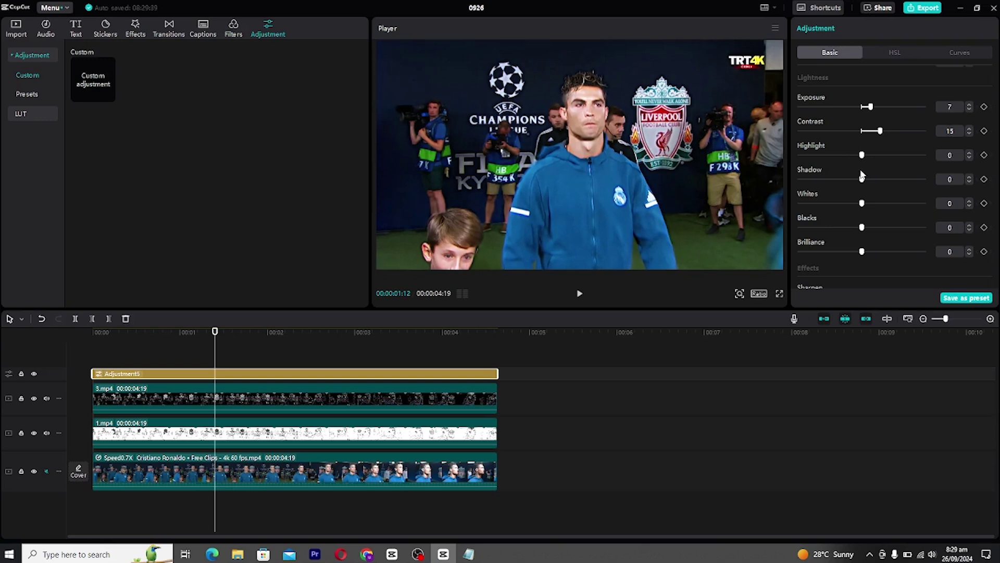
drag(862, 178, 838, 156)
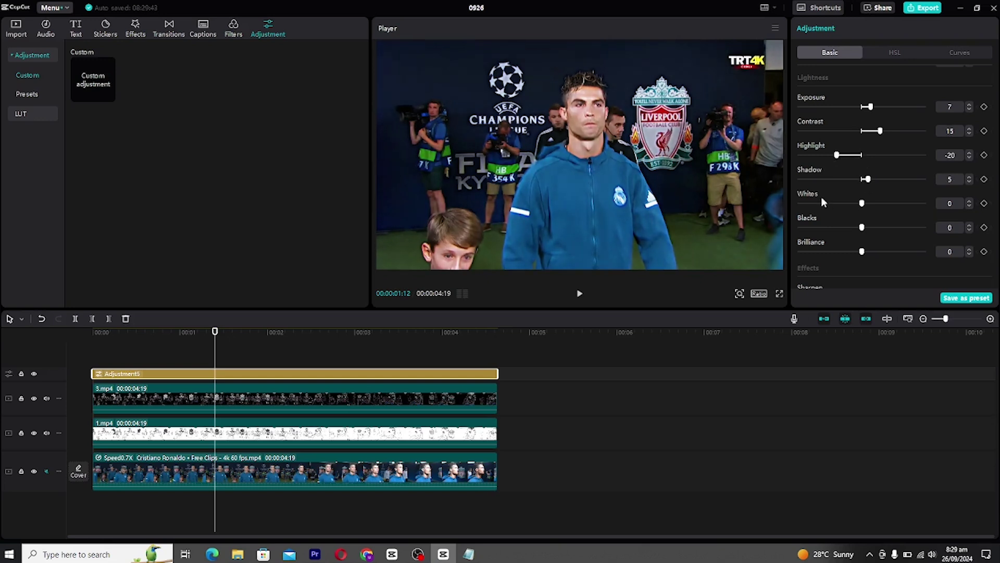
scroll(821, 196, down, 3)
drag(800, 186, 855, 186)
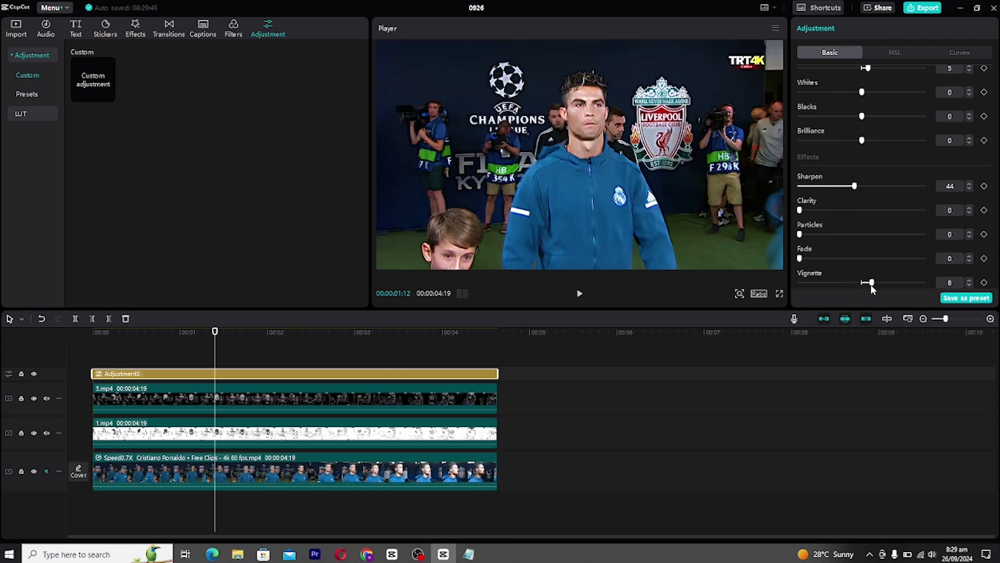
drag(870, 285, 887, 286)
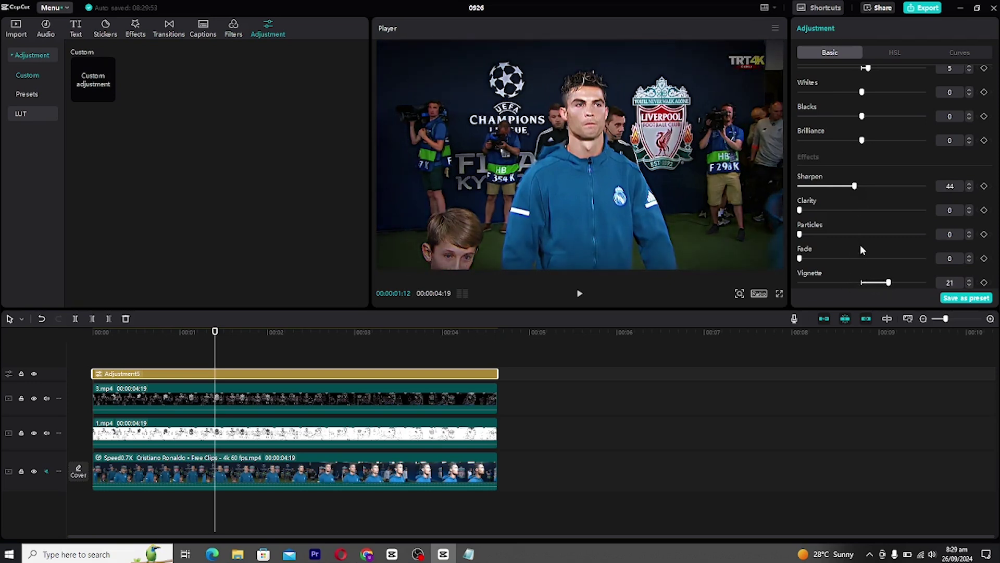